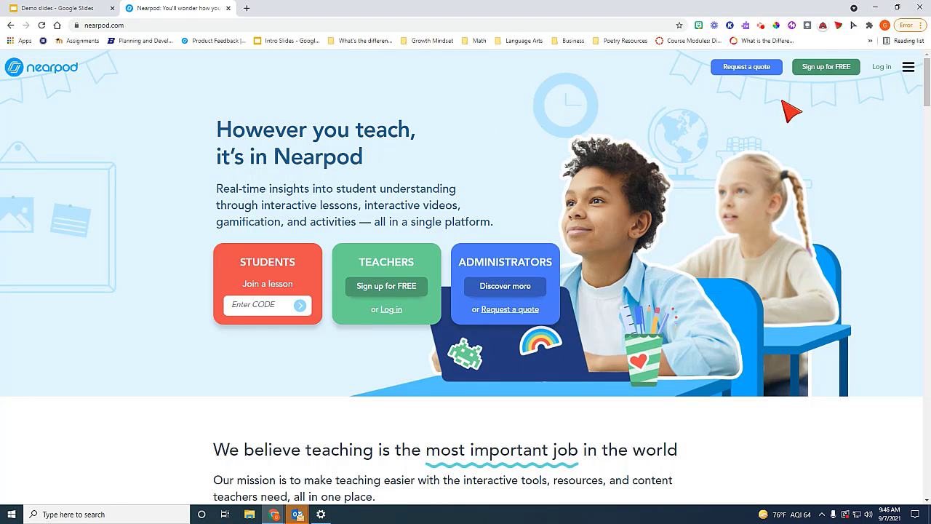
# Log in to Nearpod with the Google account to land in the My Lessons library
pyautogui.click(884, 70)
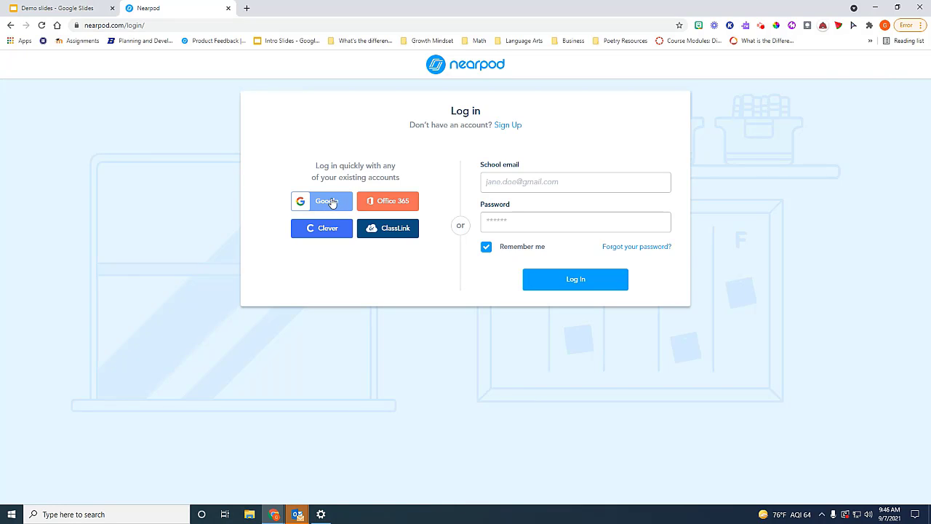
pyautogui.click(313, 206)
pyautogui.click(325, 205)
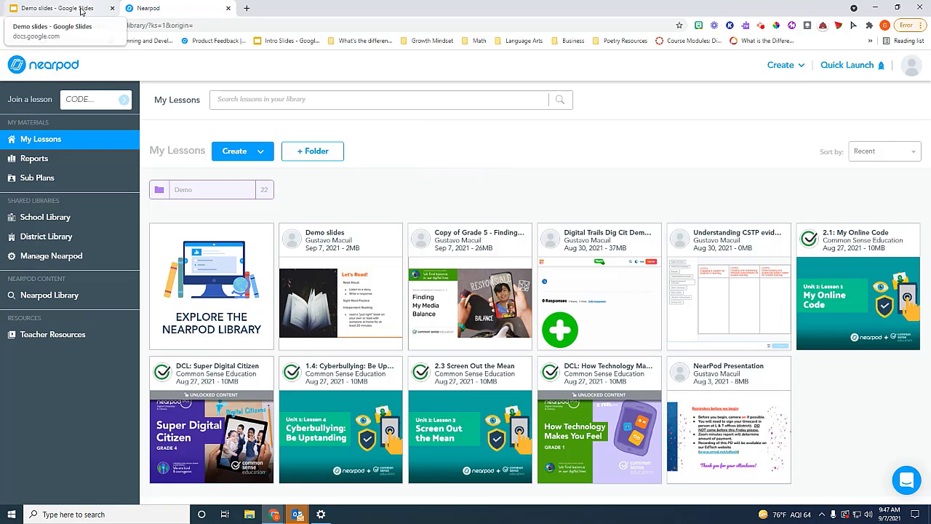
# Check the signed-in Nearpod account details, then go back to the Demo slides deck
pyautogui.click(82, 9)
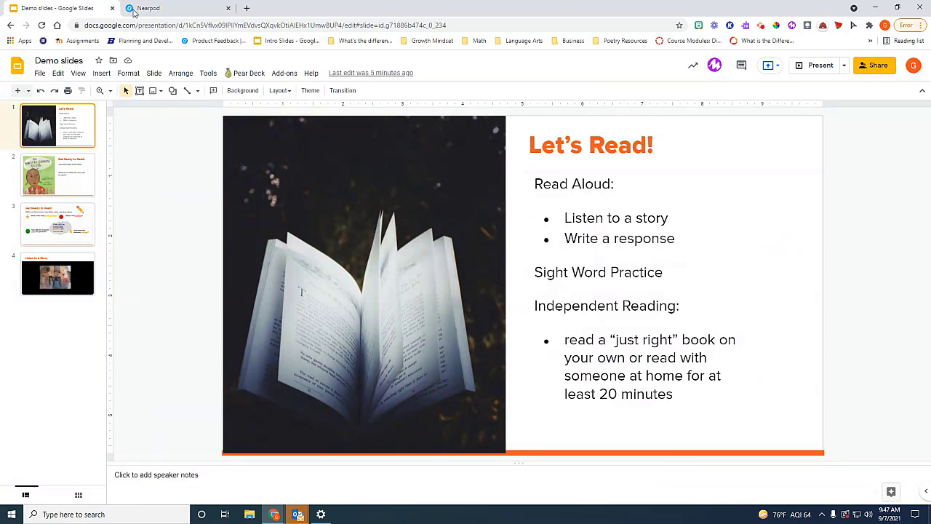
pyautogui.click(153, 9)
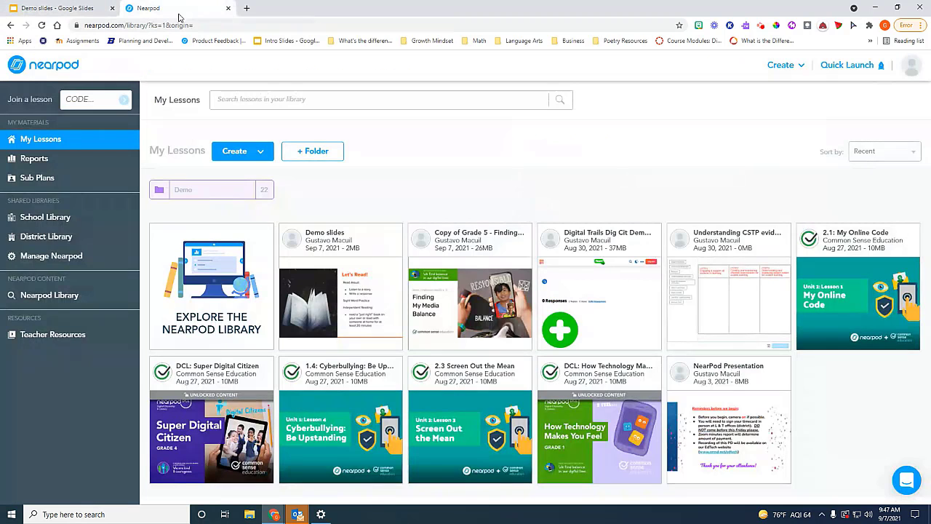
pyautogui.click(912, 67)
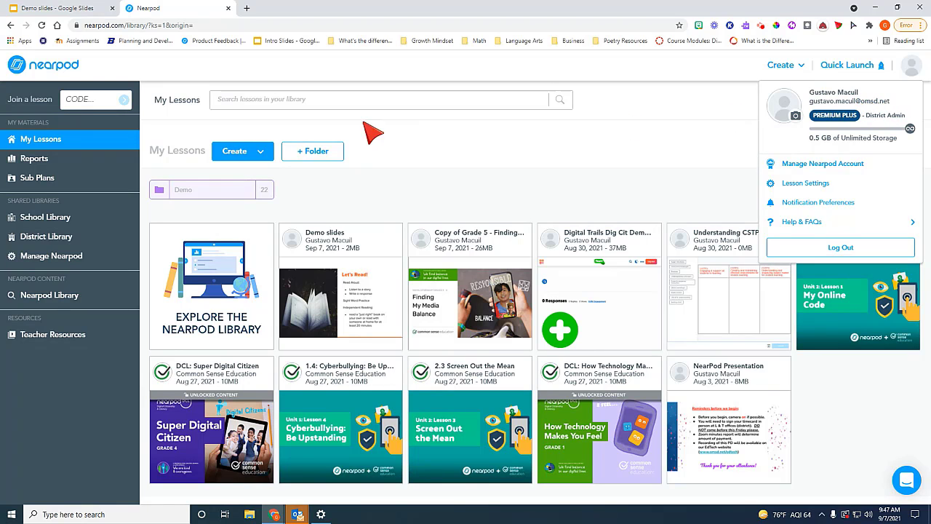
pyautogui.click(61, 10)
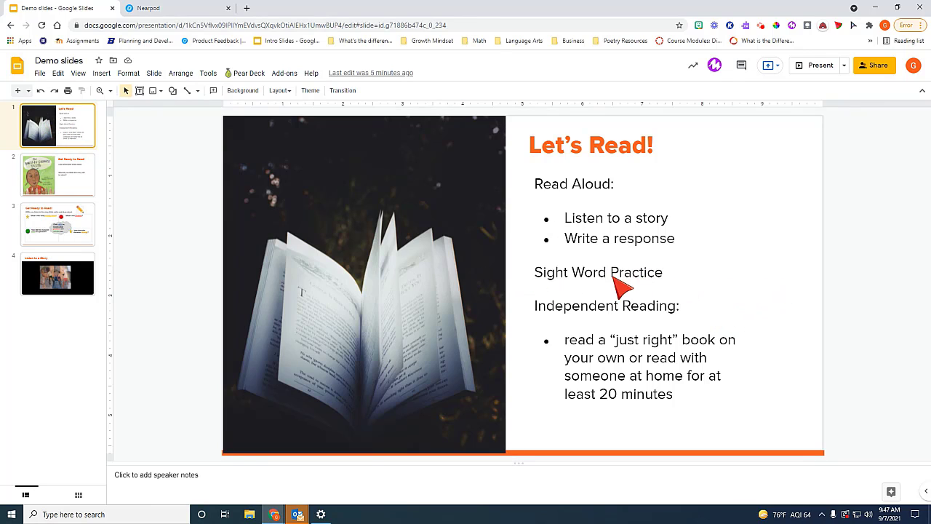
pyautogui.click(294, 81)
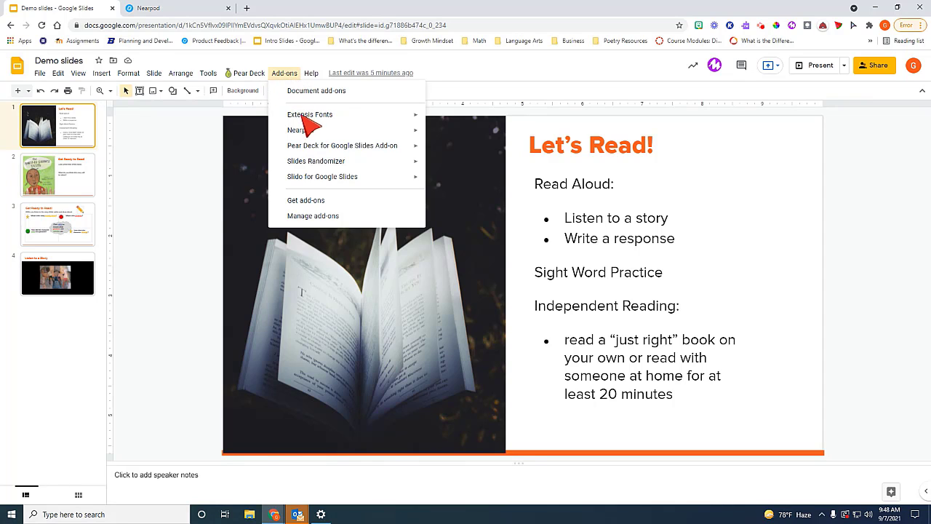
pyautogui.moveTo(396, 138)
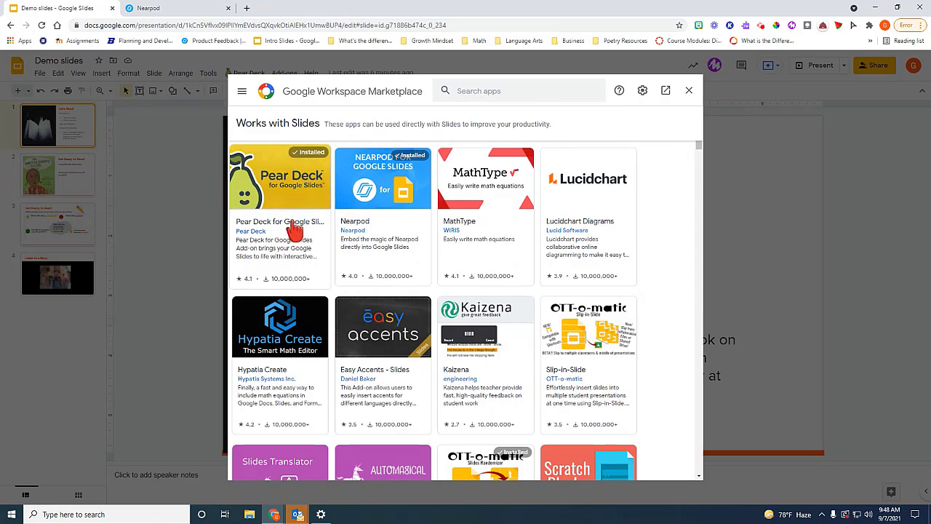
pyautogui.click(466, 91)
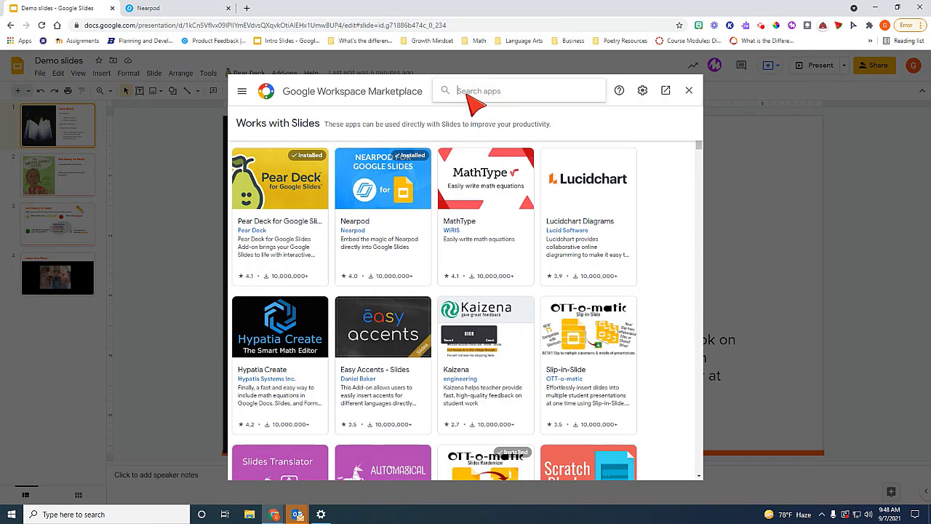
pyautogui.click(689, 91)
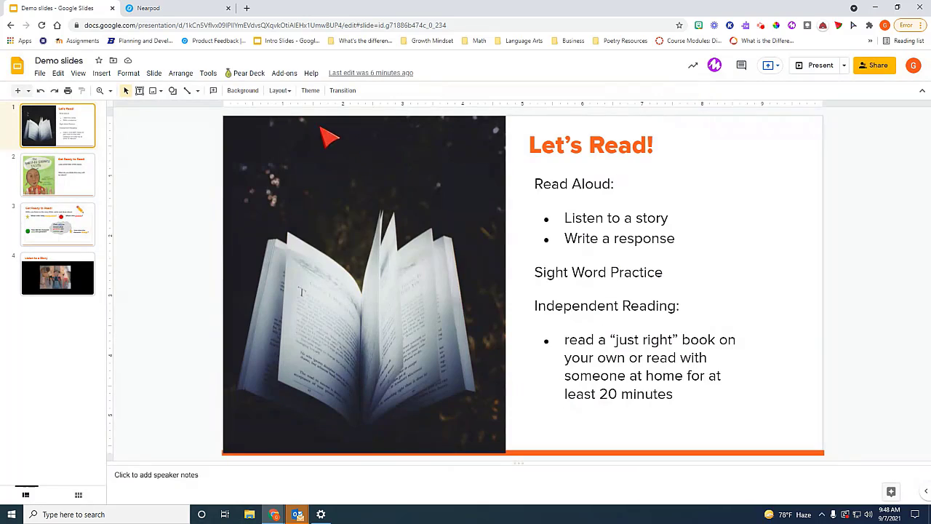
# Launch Nearpod from Add-ons and choose Edit This Lesson to show the activity list
pyautogui.click(285, 73)
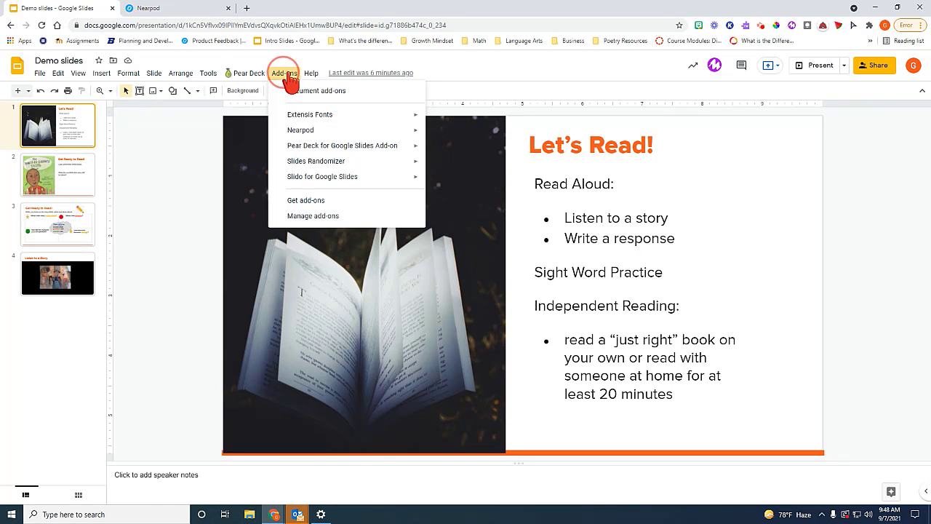
pyautogui.moveTo(300, 131)
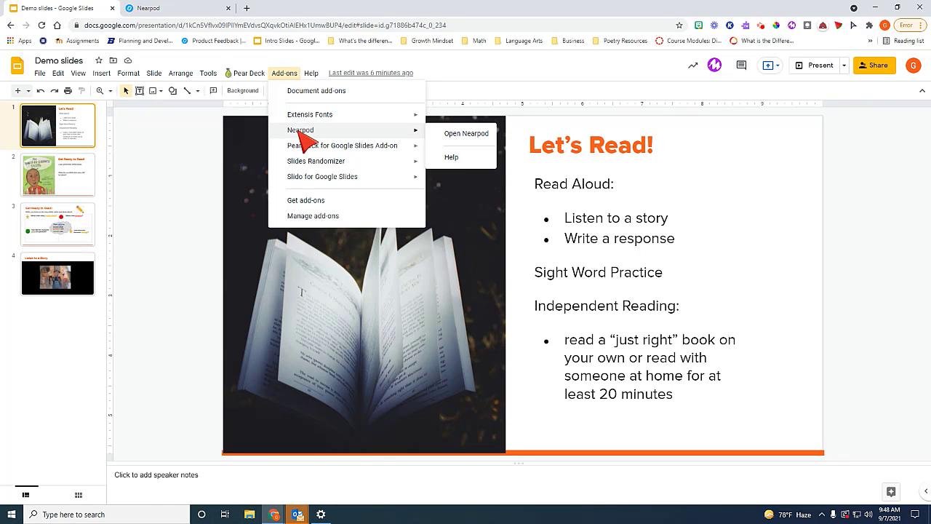
pyautogui.click(464, 135)
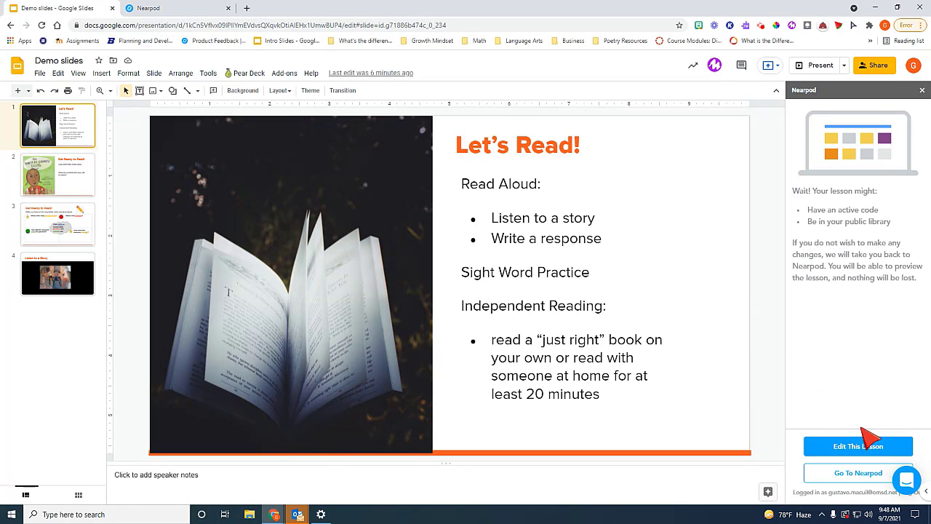
pyautogui.click(860, 451)
pyautogui.moveTo(928, 193)
pyautogui.mouseDown()
pyautogui.moveTo(925, 349)
pyautogui.moveTo(918, 191)
pyautogui.mouseUp()
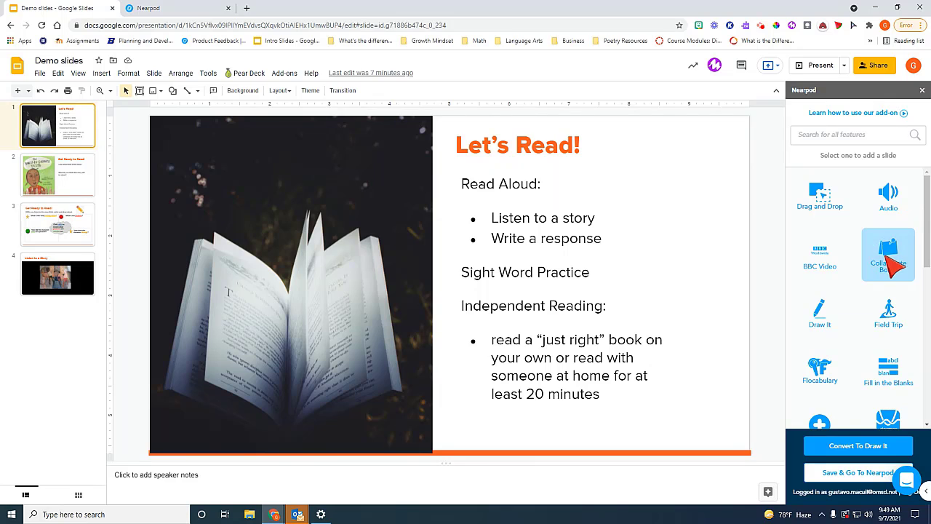
# Save a Collaborate Board slide titled 'Reading' with description 'Summarize chapter 2' as slide 2
pyautogui.click(888, 262)
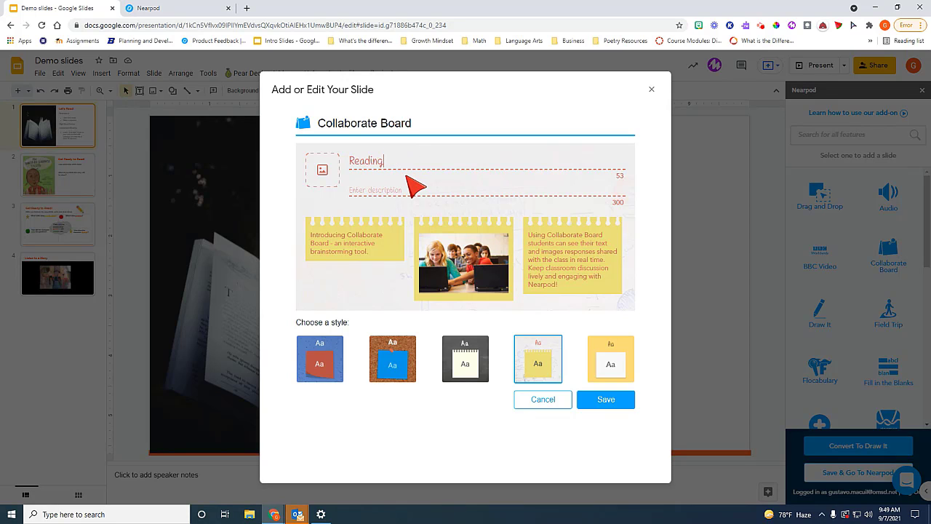
pyautogui.click(379, 189)
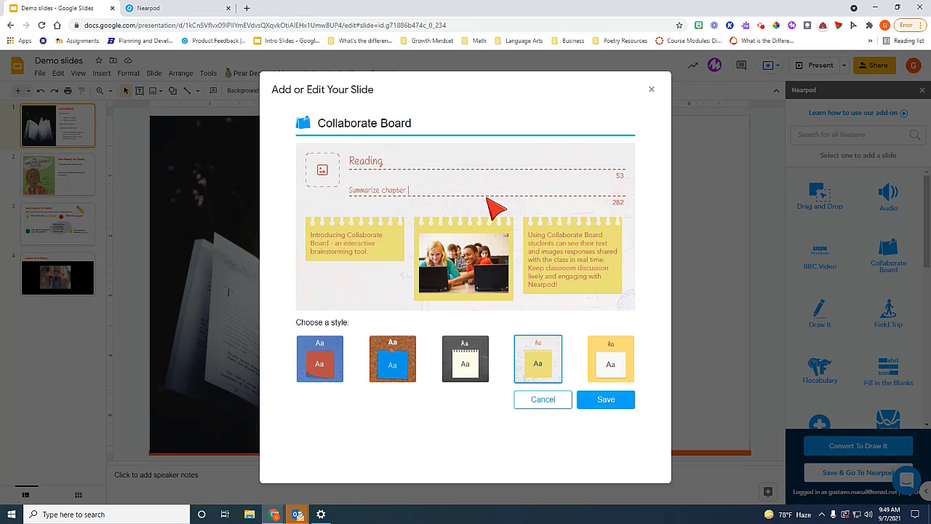
pyautogui.click(615, 408)
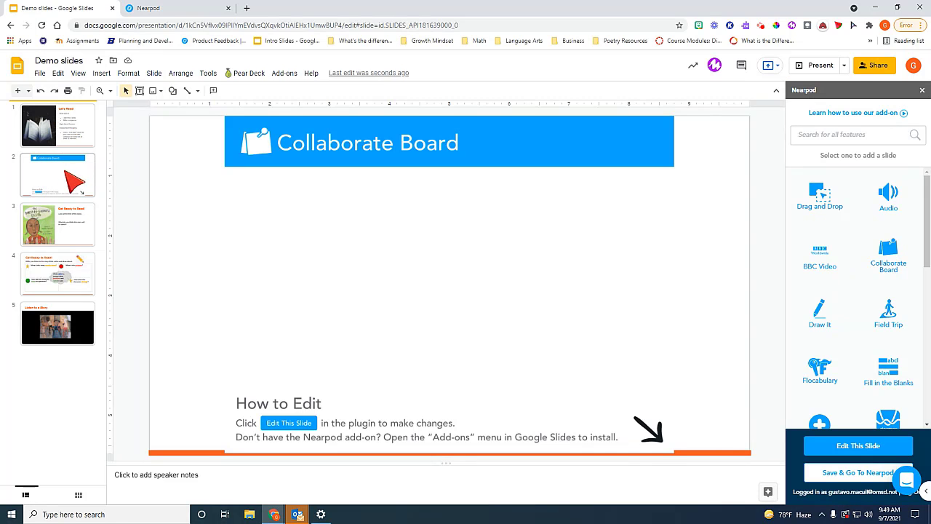
# Reselect slide 1, then slide 2 to reload the 'Reading' board preview
pyautogui.click(65, 131)
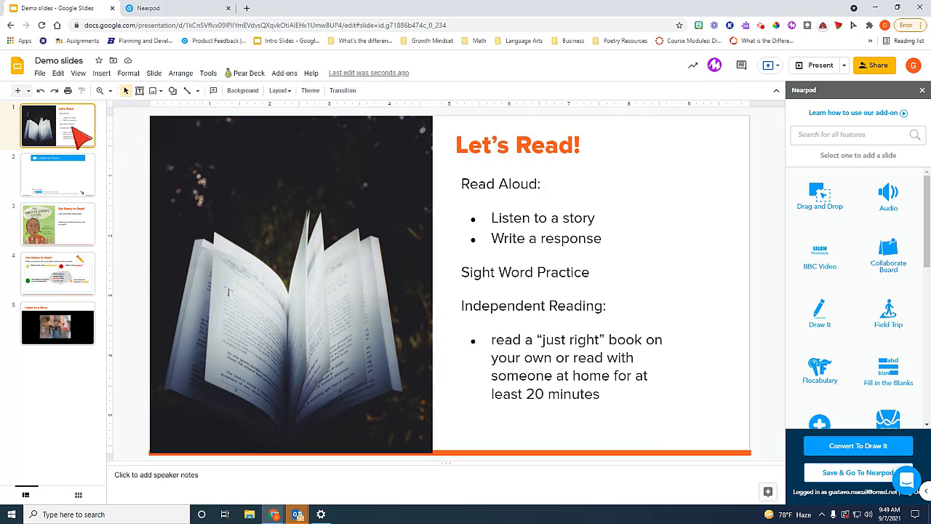
pyautogui.click(67, 175)
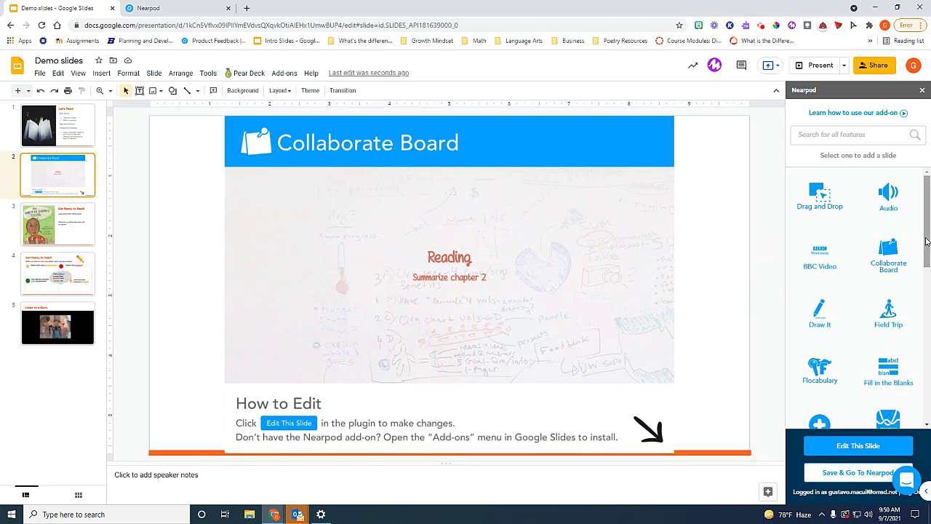
# Browse the Nearpod activity list, then select slide 3, 'Get Ready to Read!'
pyautogui.scroll(-3, 924, 244)
pyautogui.scroll(-3, 923, 243)
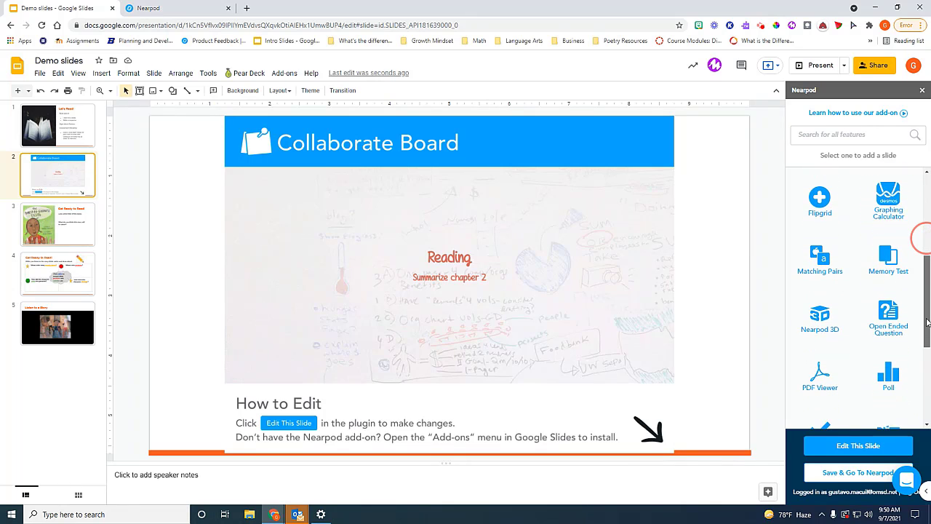
pyautogui.moveTo(927, 317); pyautogui.dragTo(928, 238)
pyautogui.scroll(-4, 928, 238)
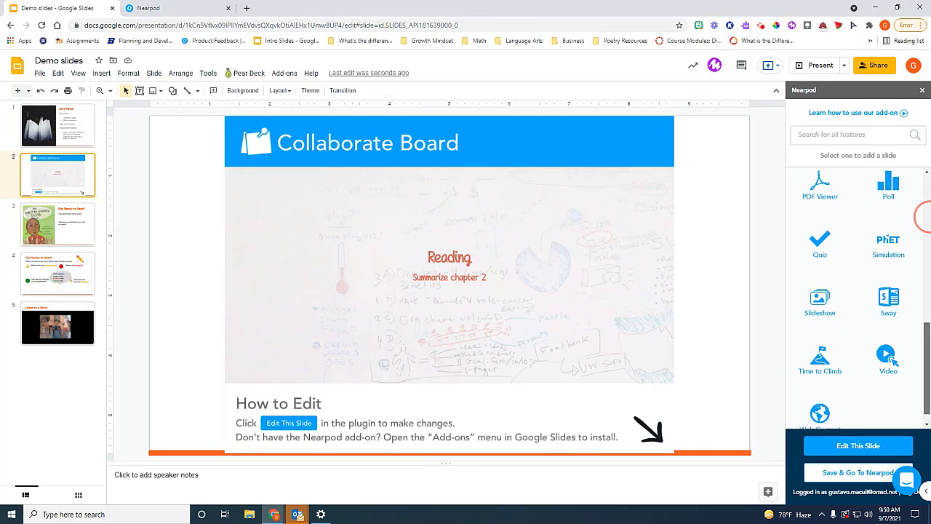
pyautogui.scroll(-1, 924, 218)
pyautogui.scroll(1, 924, 218)
pyautogui.scroll(1, 924, 218)
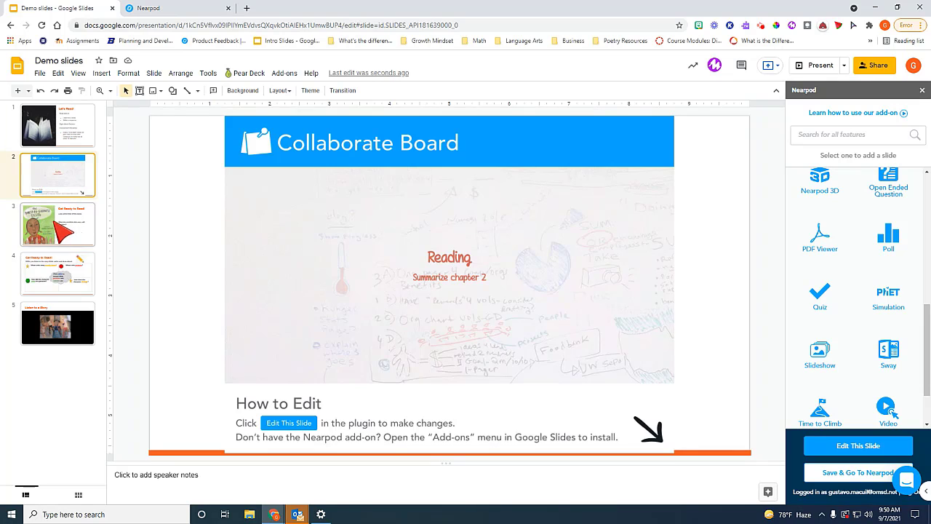
pyautogui.click(57, 231)
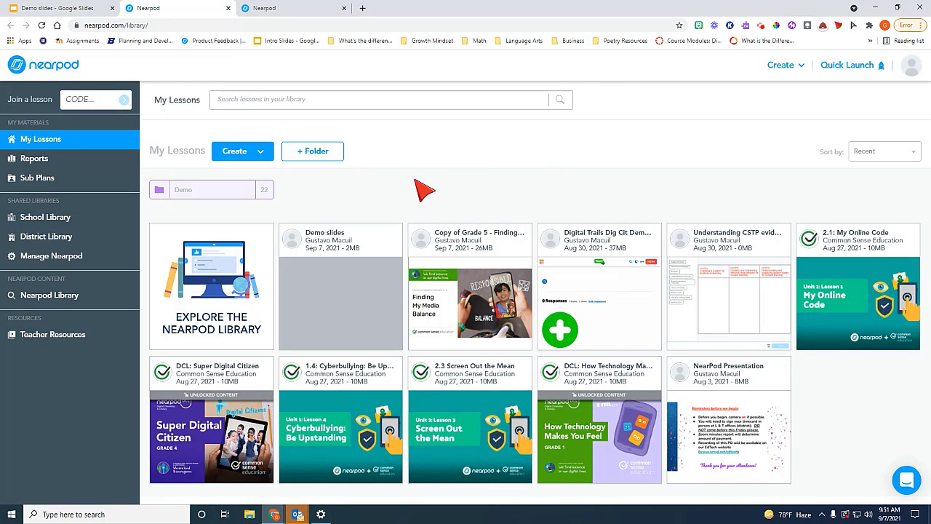
# Locate the saved Demo slides lesson card in My Lessons
pyautogui.moveTo(376, 297)
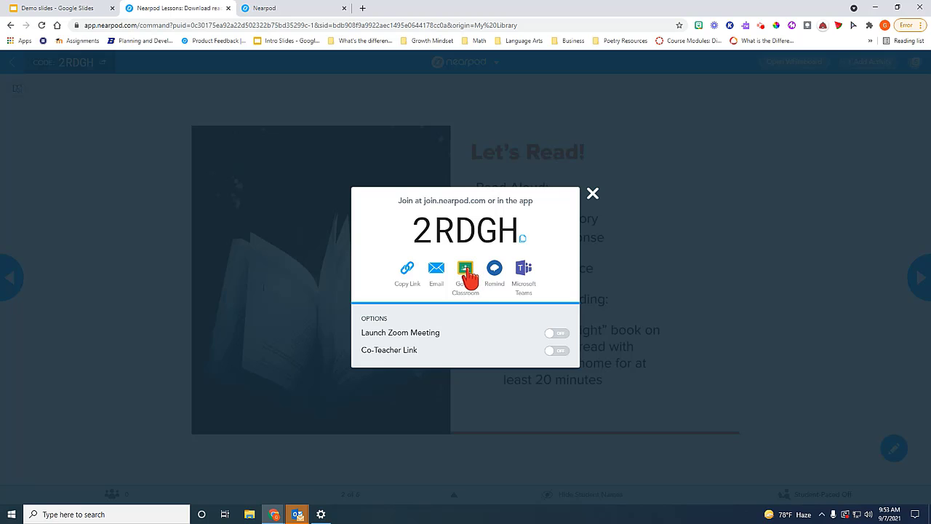
# Dismiss the join code and advance past the Collaborate Board, approving comments first, to slide 4
pyautogui.click(592, 193)
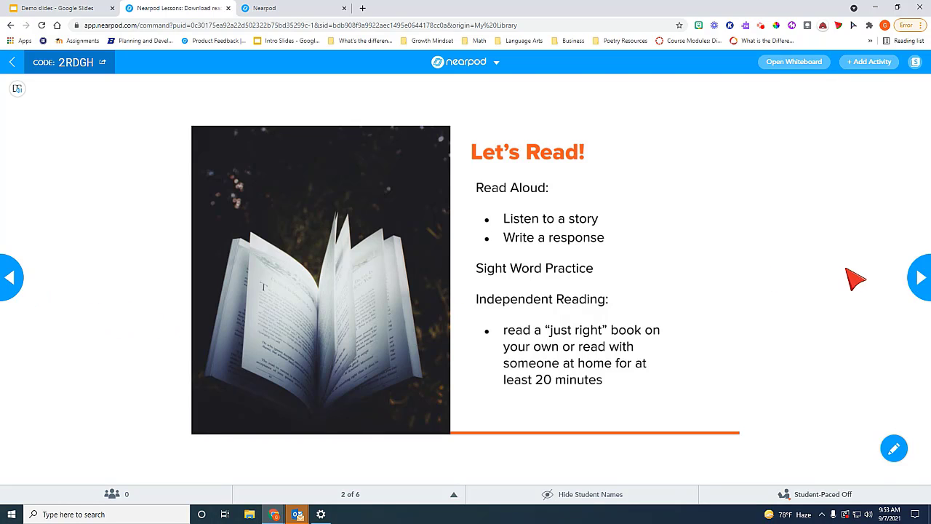
pyautogui.click(918, 281)
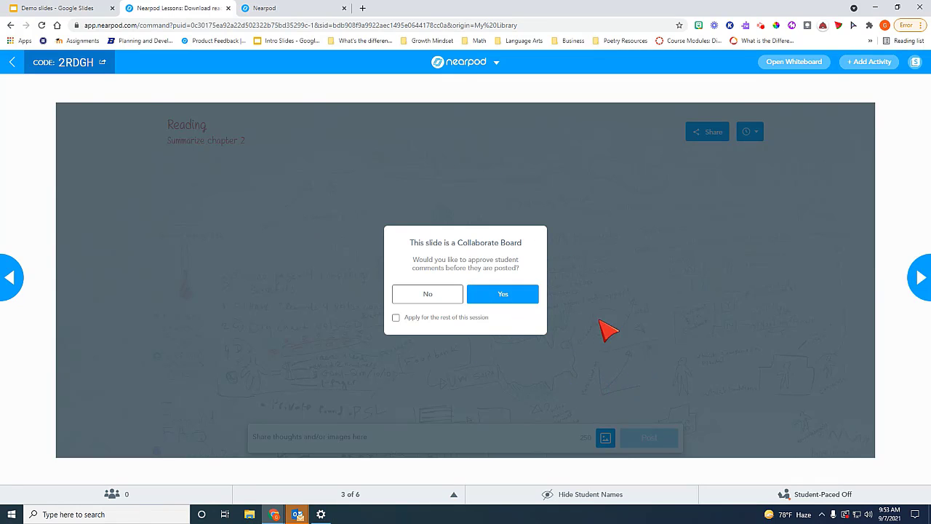
pyautogui.click(511, 300)
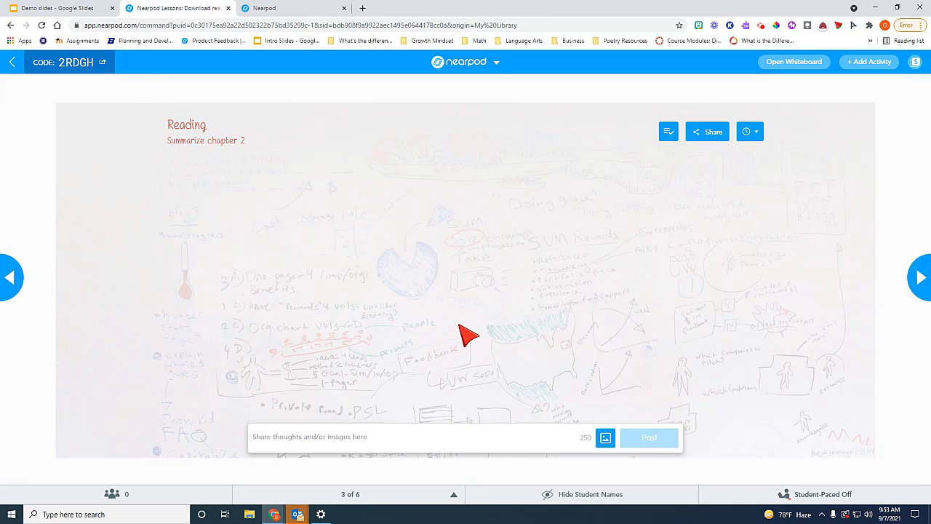
pyautogui.click(314, 439)
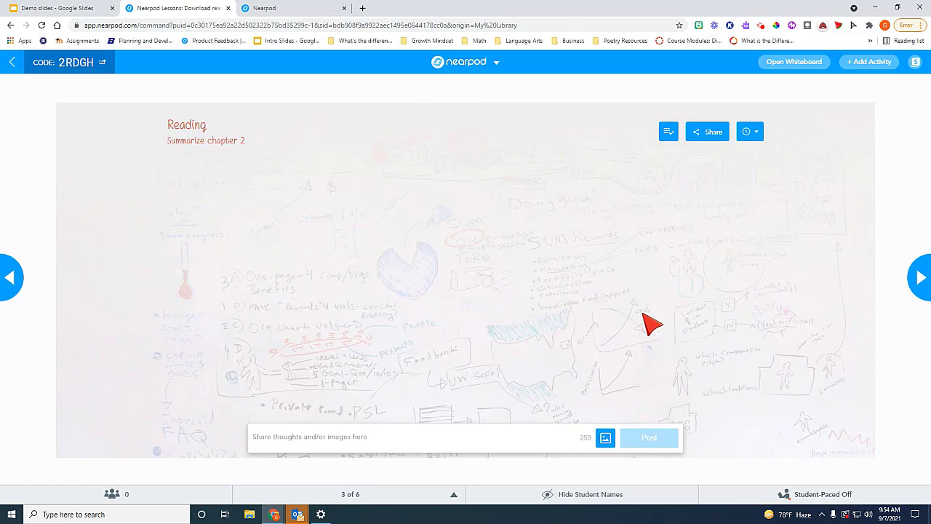
pyautogui.click(920, 280)
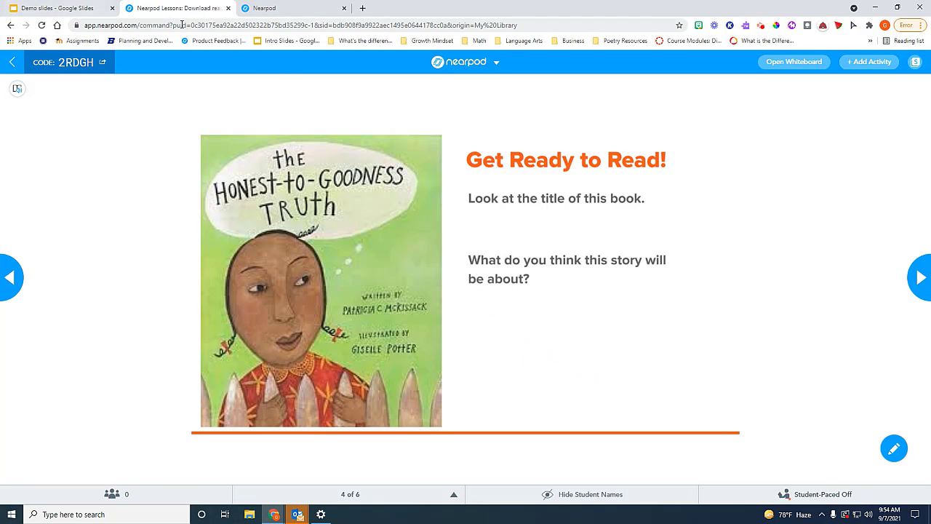
# In a new tab, reach the OMSD EdTech Request Assistance page via the Symbaloo bookmarks
pyautogui.click(363, 8)
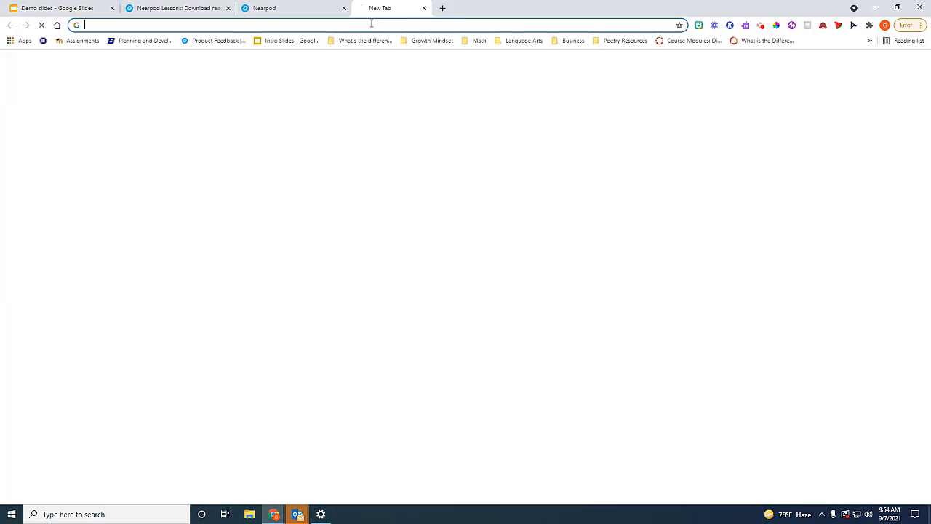
pyautogui.click(43, 42)
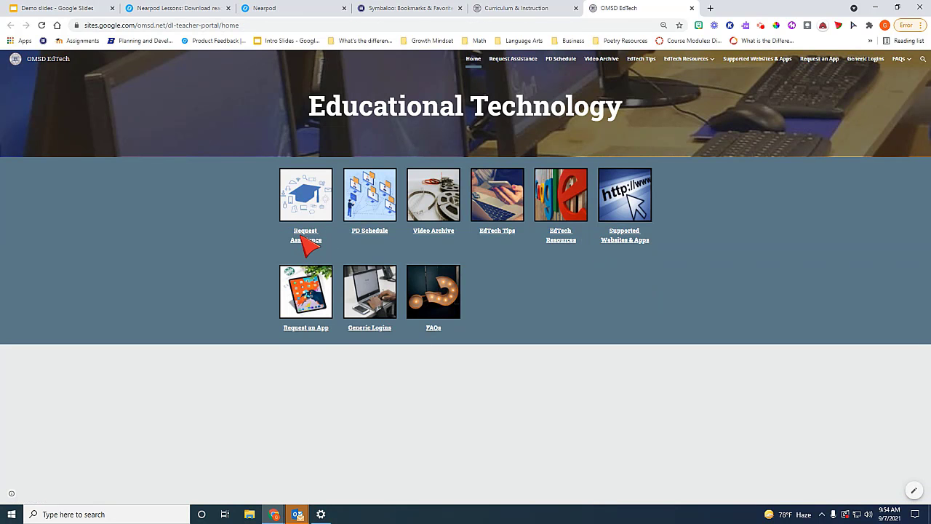
pyautogui.click(310, 213)
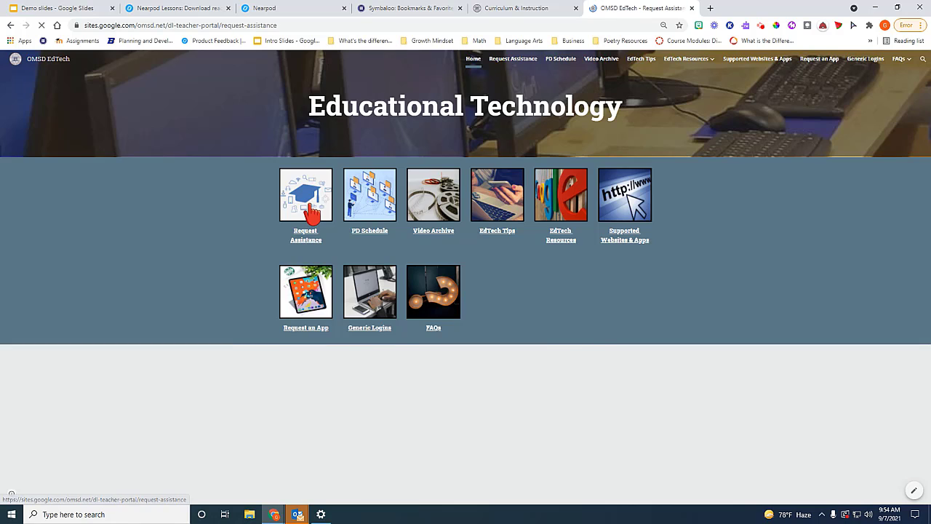